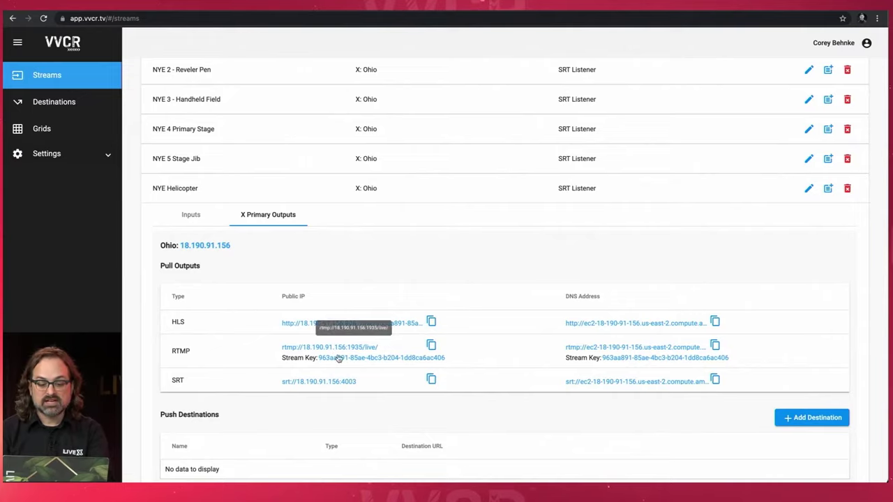
Preview the primary output of the NYE Helicopter stream, then close the preview.
{"action": "scroll", "coordinate": [383, 328], "scroll_direction": "down", "scroll_amount": 2}
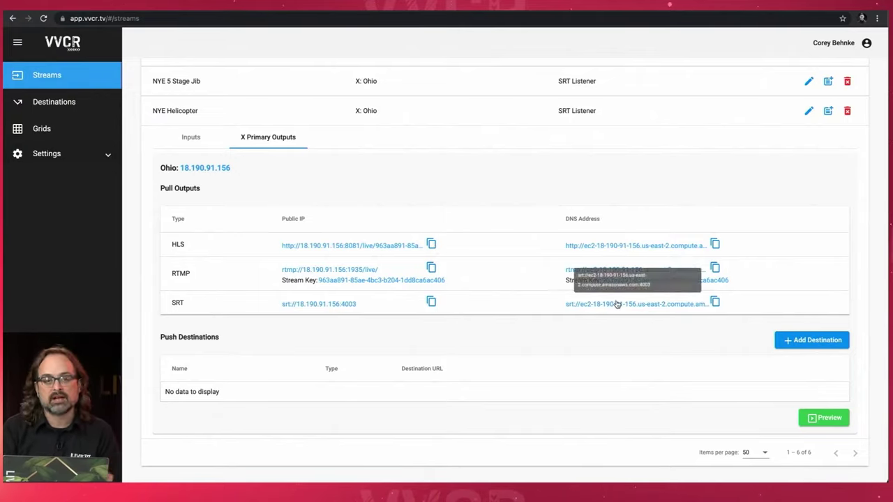
{"action": "left_click", "coordinate": [810, 419]}
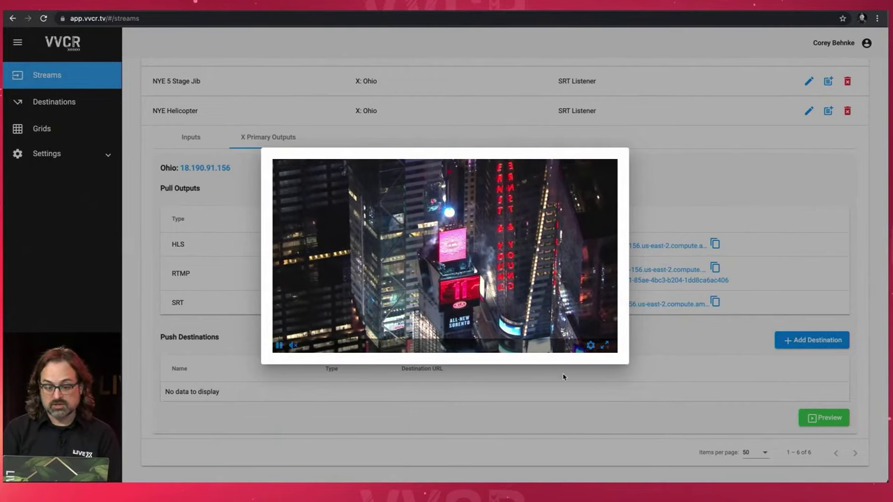
{"action": "left_click", "coordinate": [676, 344]}
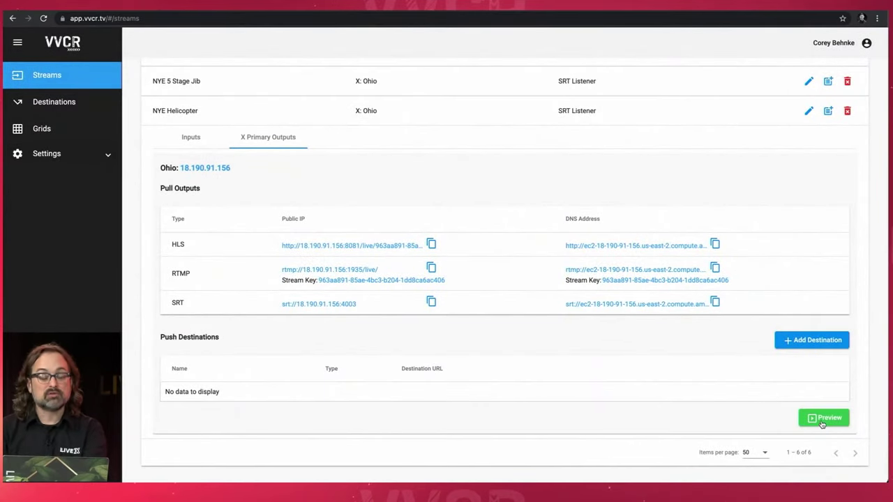
Open the X Primary Outputs of the NYE 1 2TSQ stream and preview its video, closing the preview when done.
{"action": "scroll", "coordinate": [576, 321], "scroll_direction": "up", "scroll_amount": 2}
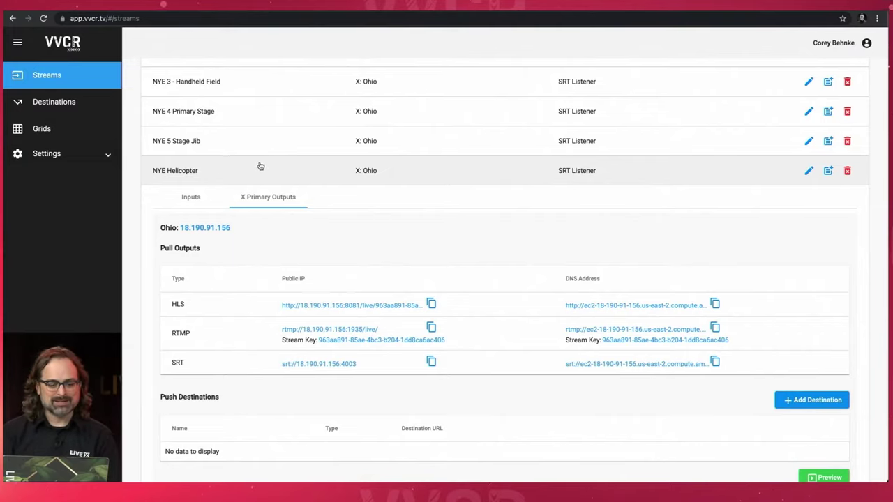
{"action": "scroll", "coordinate": [702, 421], "scroll_direction": "up", "scroll_amount": 5}
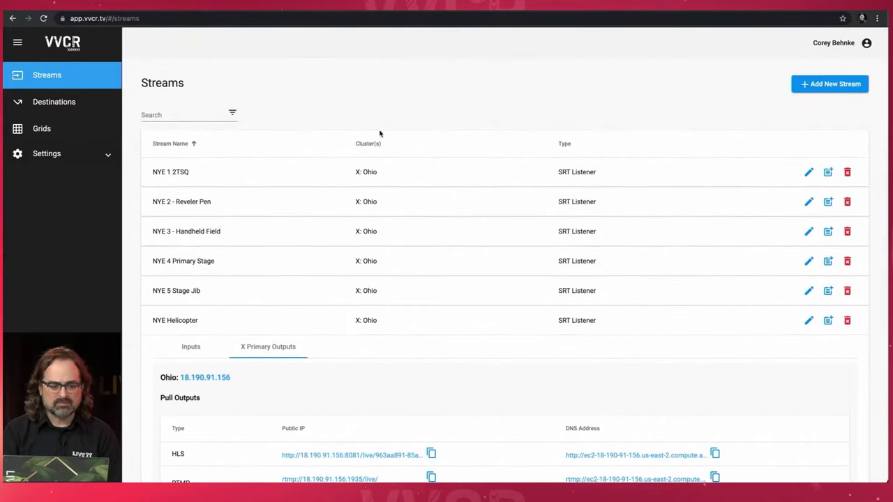
{"action": "left_click", "coordinate": [214, 173]}
{"action": "scroll", "coordinate": [354, 191], "scroll_direction": "down", "scroll_amount": 2}
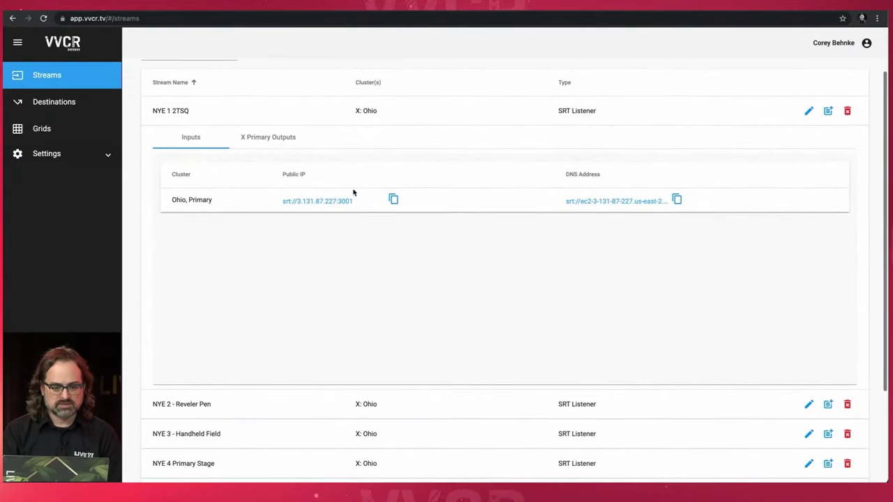
{"action": "left_click", "coordinate": [243, 139]}
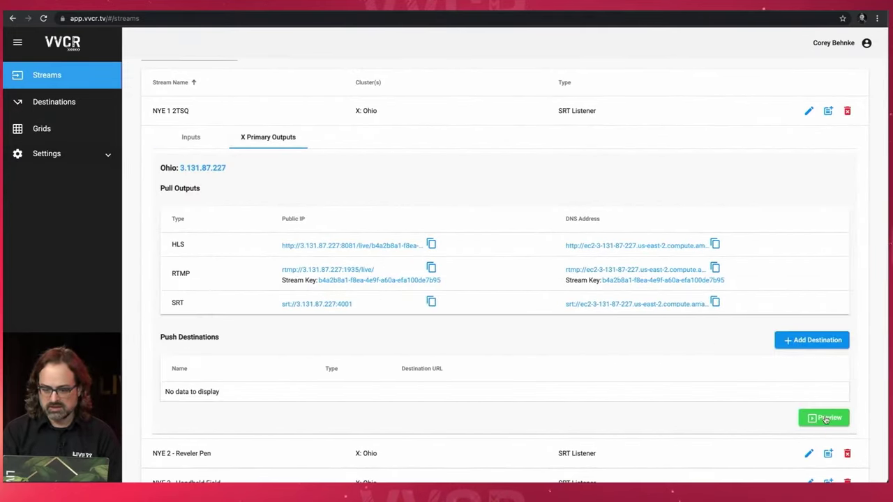
{"action": "left_click", "coordinate": [824, 418]}
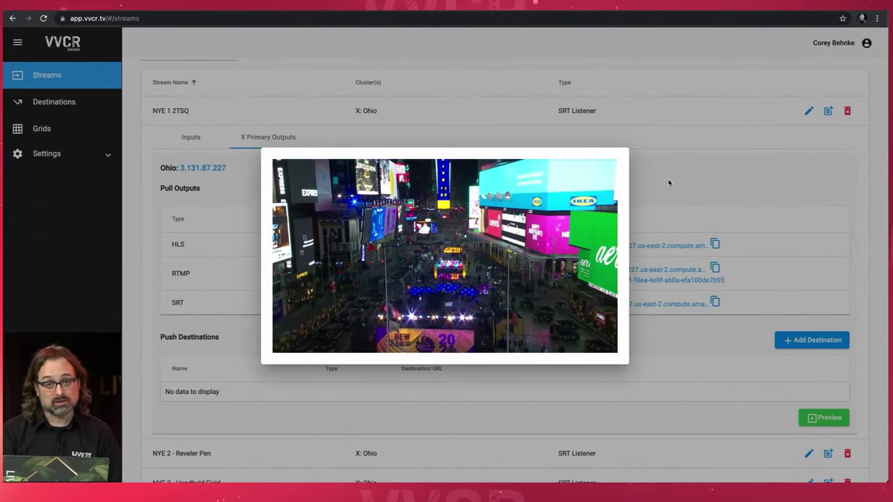
{"action": "left_click", "coordinate": [669, 182]}
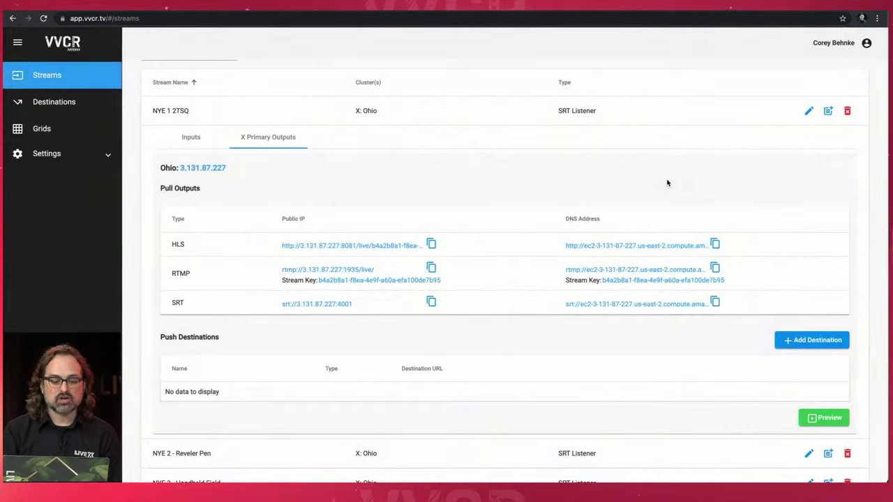
Open the destinations list and check the Test Stream VVCR live settings in YouTube Studio before returning to VVCR.
{"action": "left_click", "coordinate": [63, 102]}
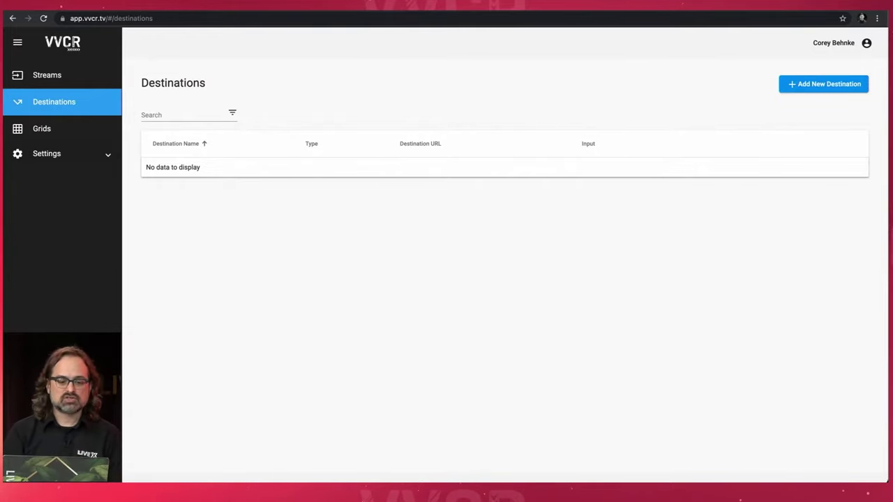
{"action": "key", "text": "ctrl+Tab"}
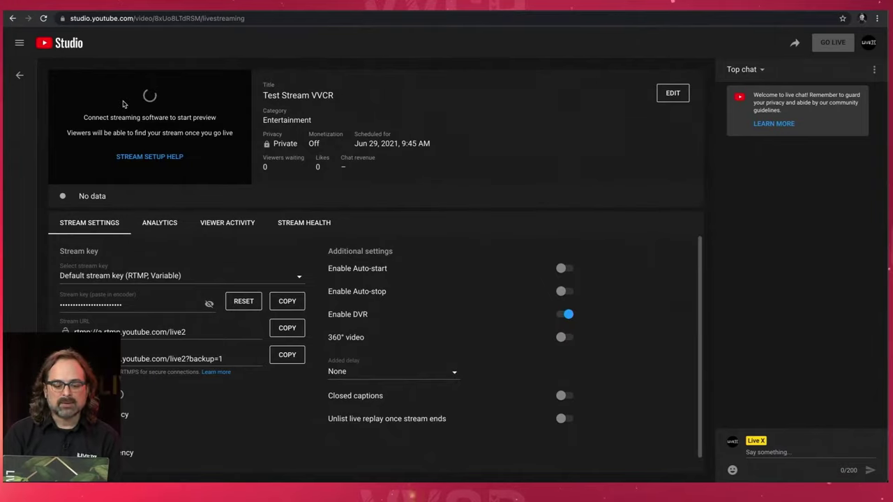
{"action": "key", "text": "ctrl+Tab"}
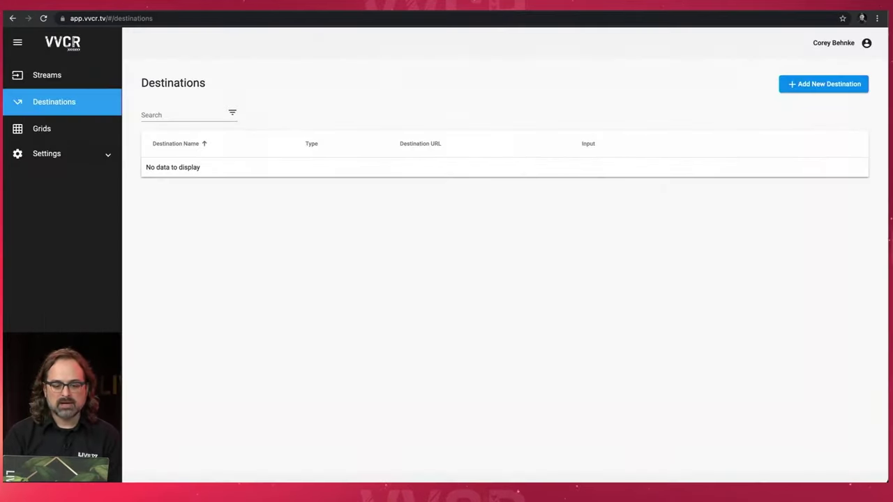
Start a new destination named "VVCR YT Test" with NYE Helicopter as its input and RTMP Push as its output type.
{"action": "left_click", "coordinate": [805, 87]}
{"action": "left_click", "coordinate": [187, 145]}
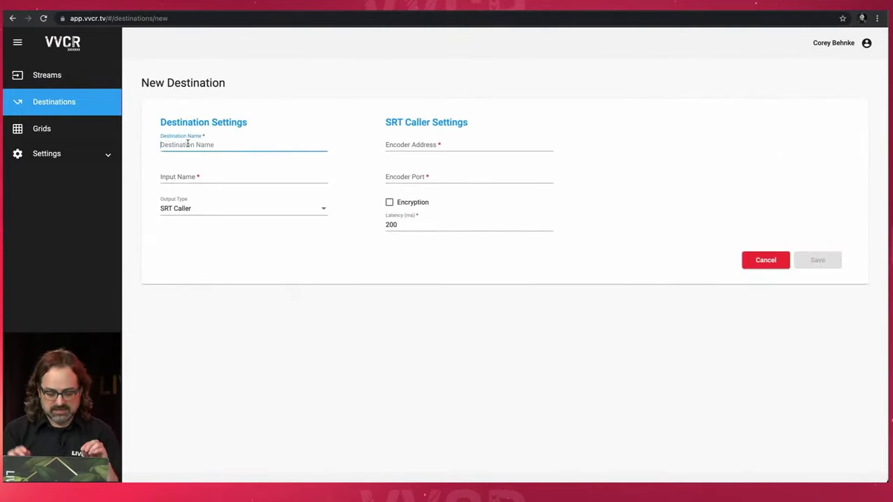
{"action": "type", "text": "VVCR YT Test"}
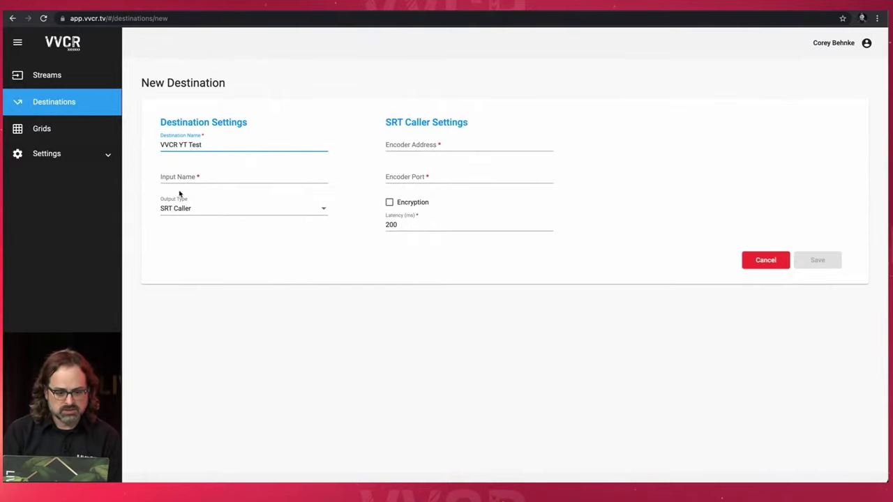
{"action": "left_click", "coordinate": [193, 178]}
{"action": "scroll", "coordinate": [195, 180], "scroll_direction": "down", "scroll_amount": 3}
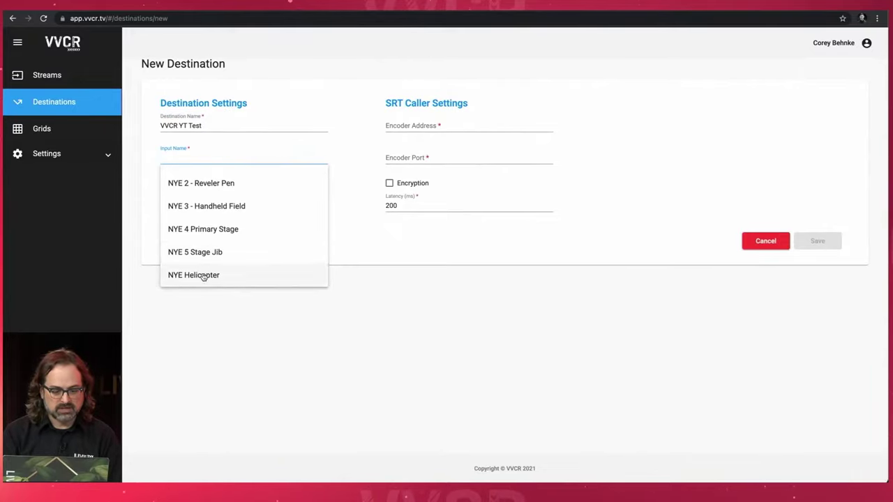
{"action": "left_click", "coordinate": [204, 276]}
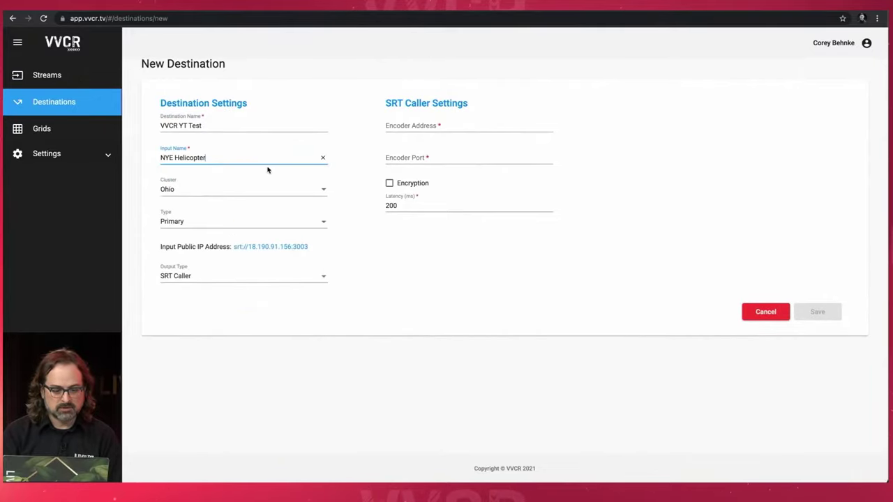
{"action": "left_click", "coordinate": [215, 277]}
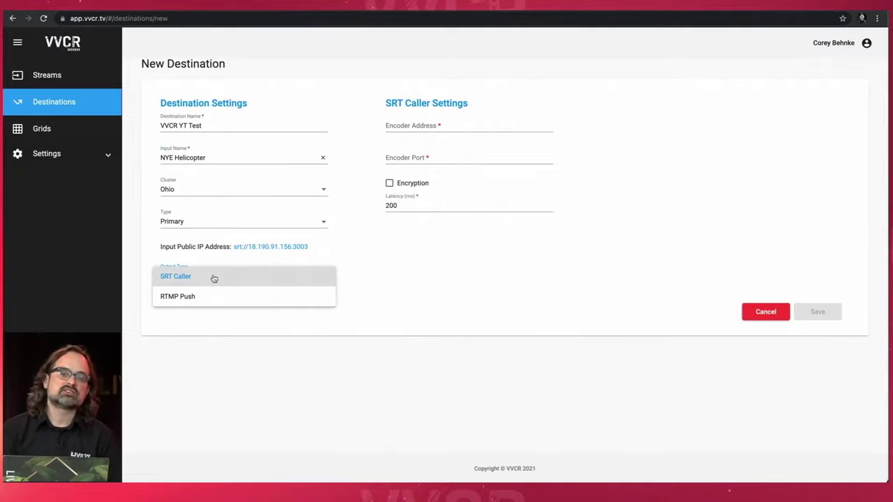
{"action": "left_click", "coordinate": [205, 297]}
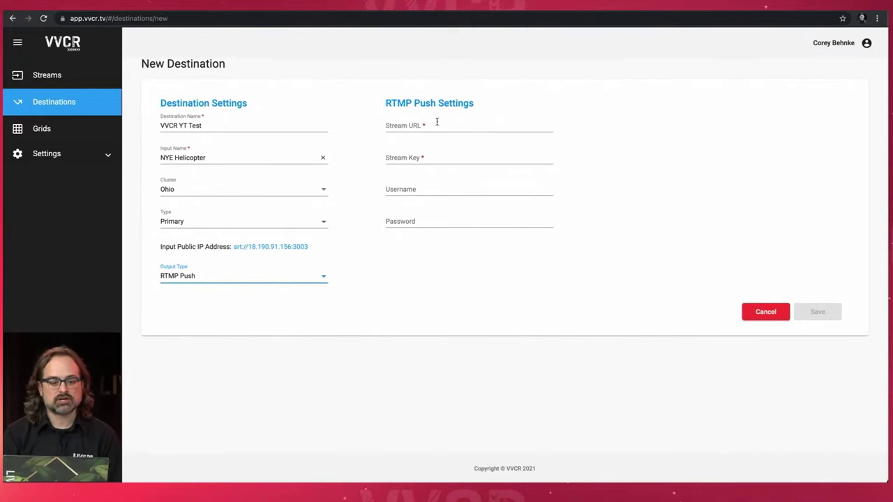
Copy the primary stream URL from YouTube Studio into the new VVCR destination's stream URL.
{"action": "key", "text": "ctrl+Tab"}
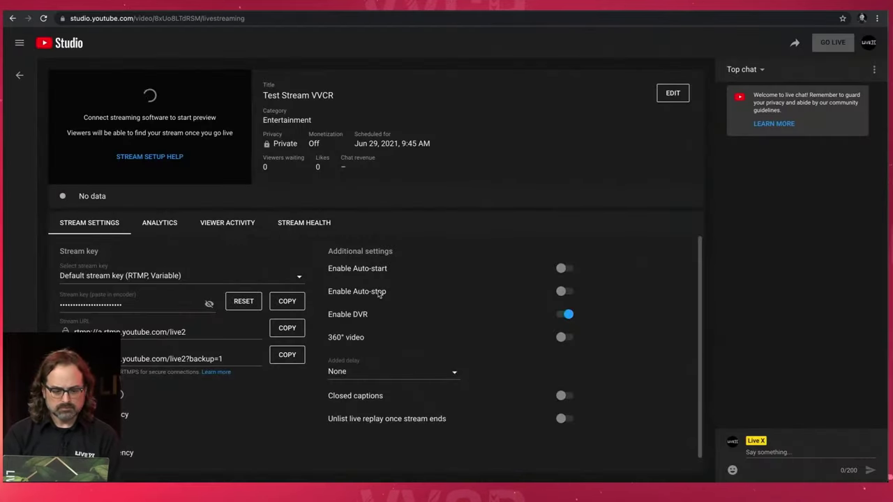
{"action": "left_click", "coordinate": [292, 330]}
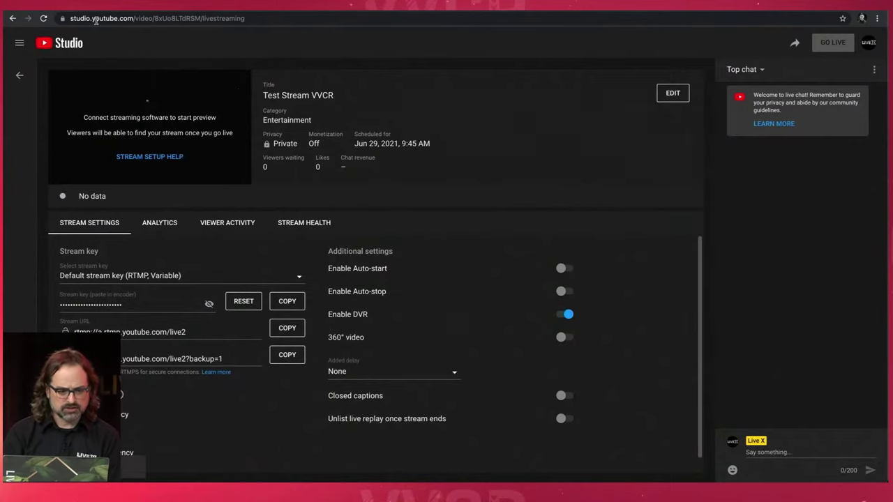
{"action": "key", "text": "ctrl+Tab"}
{"action": "left_click", "coordinate": [406, 133]}
{"action": "key", "text": "ctrl+v"}
Copy the stream key from YouTube Studio into the VVCR destination's stream key and save the destination.
{"action": "key", "text": "ctrl+Tab"}
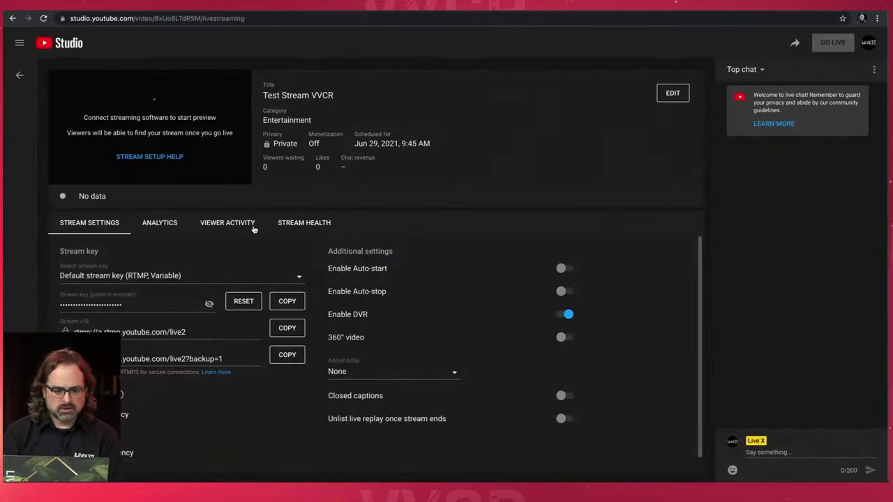
{"action": "left_click", "coordinate": [292, 308]}
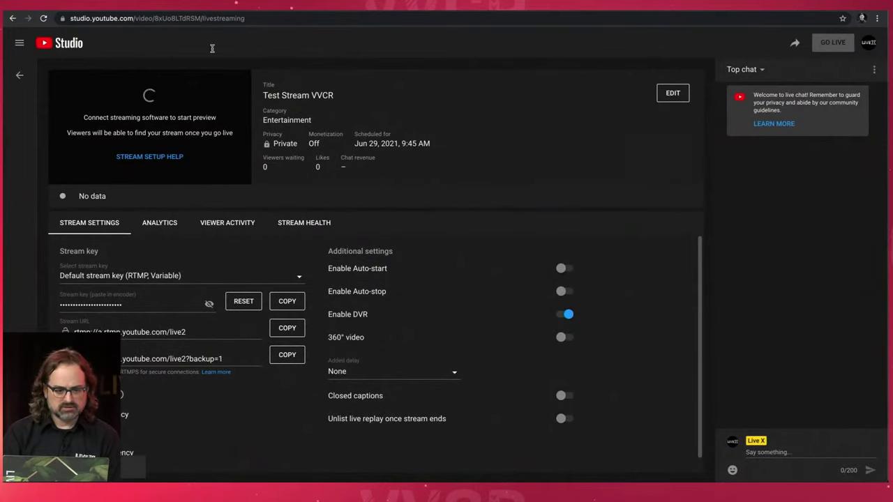
{"action": "key", "text": "ctrl+Tab"}
{"action": "left_click", "coordinate": [399, 155]}
{"action": "key", "text": "ctrl+v"}
{"action": "left_click", "coordinate": [833, 314]}
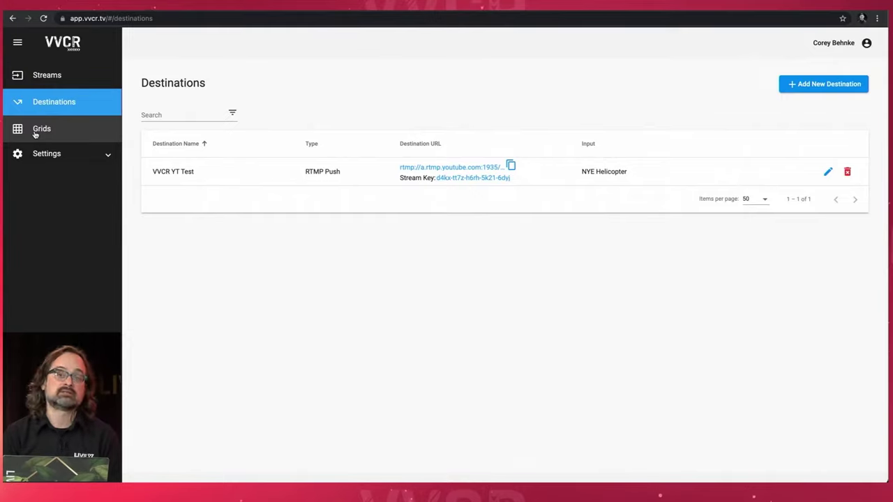
Open the list of grids.
{"action": "left_click", "coordinate": [35, 134]}
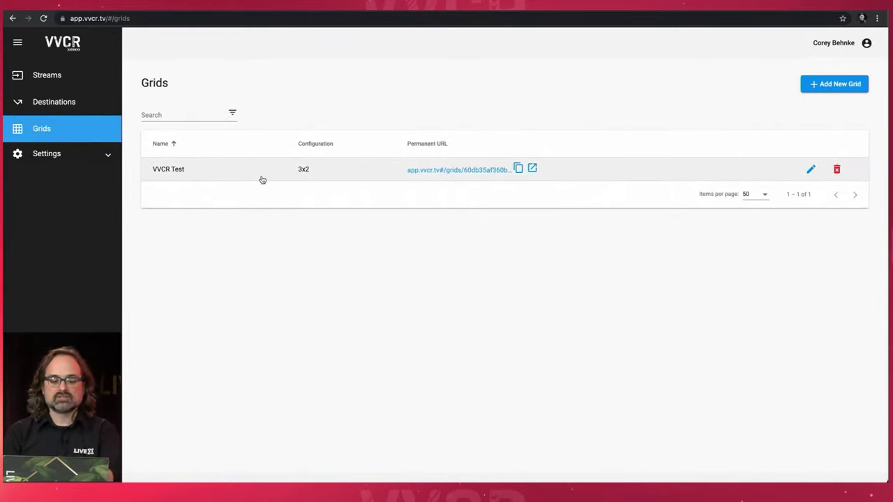